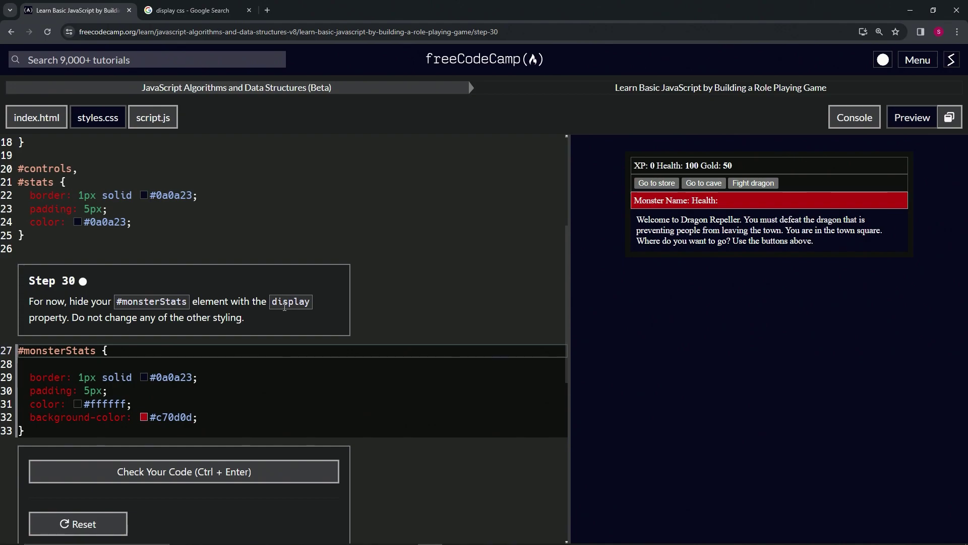
Step: Read the MDN and W3Schools pages on the CSS display property, then return to the lesson
click(194, 9)
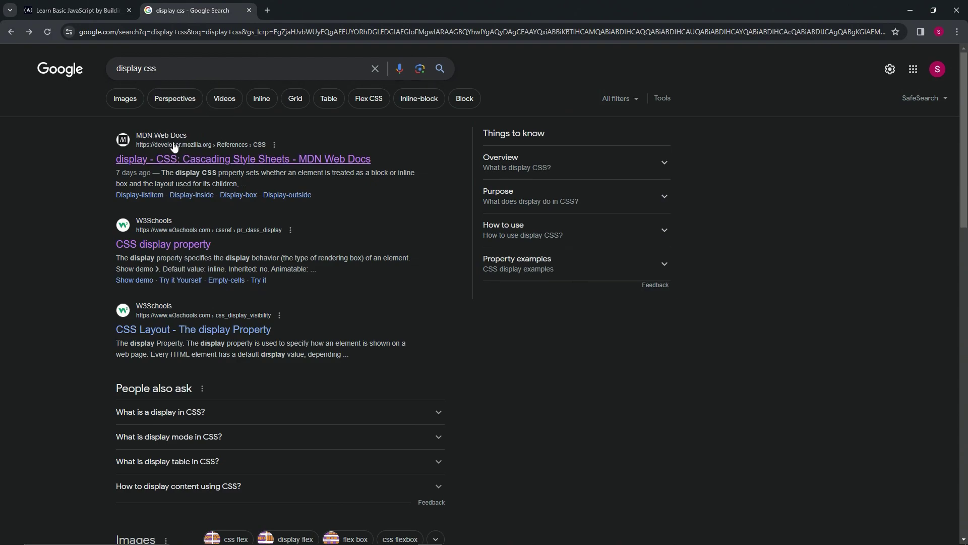
click(199, 157)
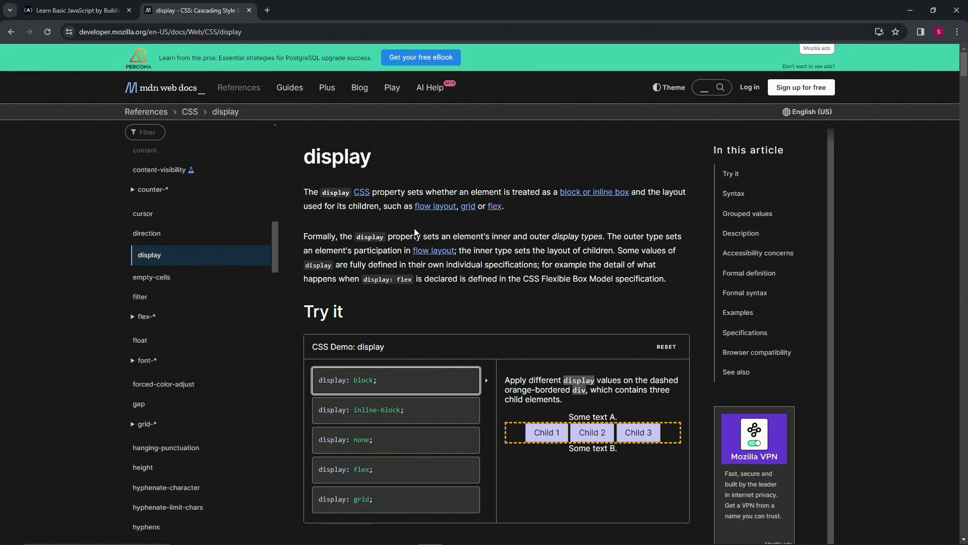
click(10, 31)
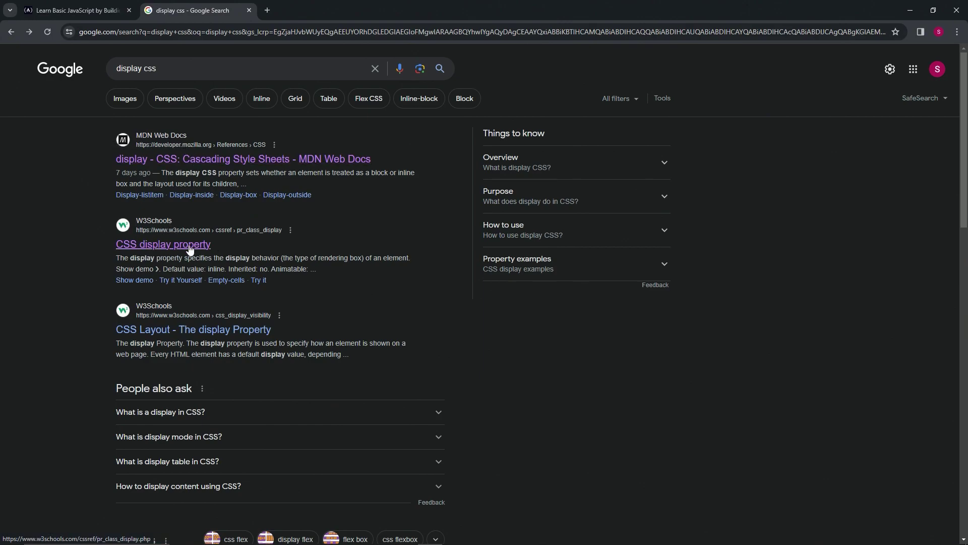
click(143, 246)
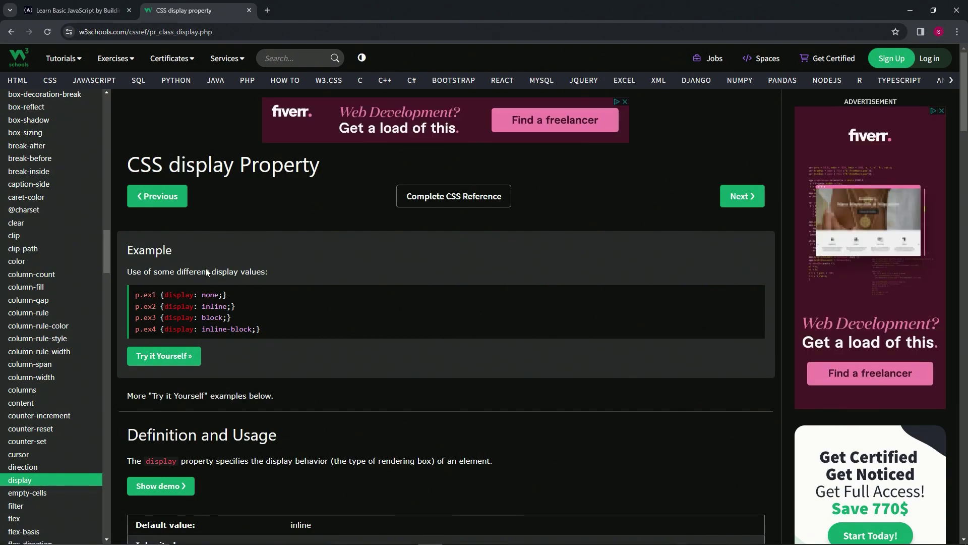
click(76, 9)
Step: Add display: none; on line 28 of #monsterStats, pass the check, and submit
click(142, 363)
text(display: none;)
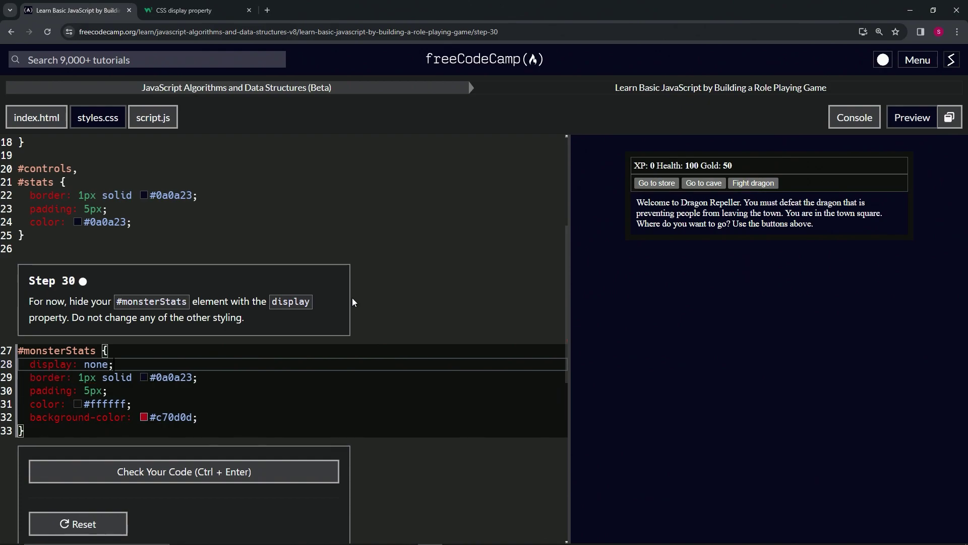
click(205, 476)
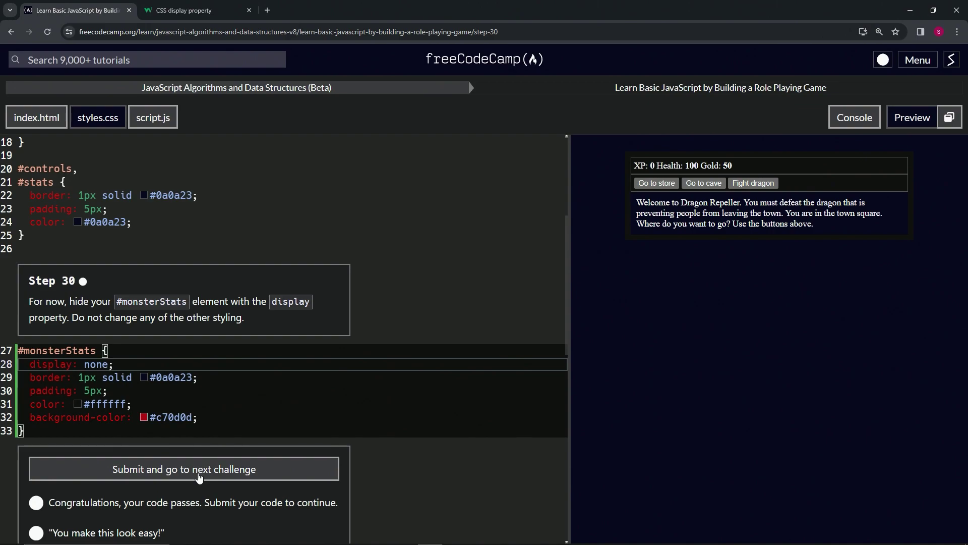
click(197, 477)
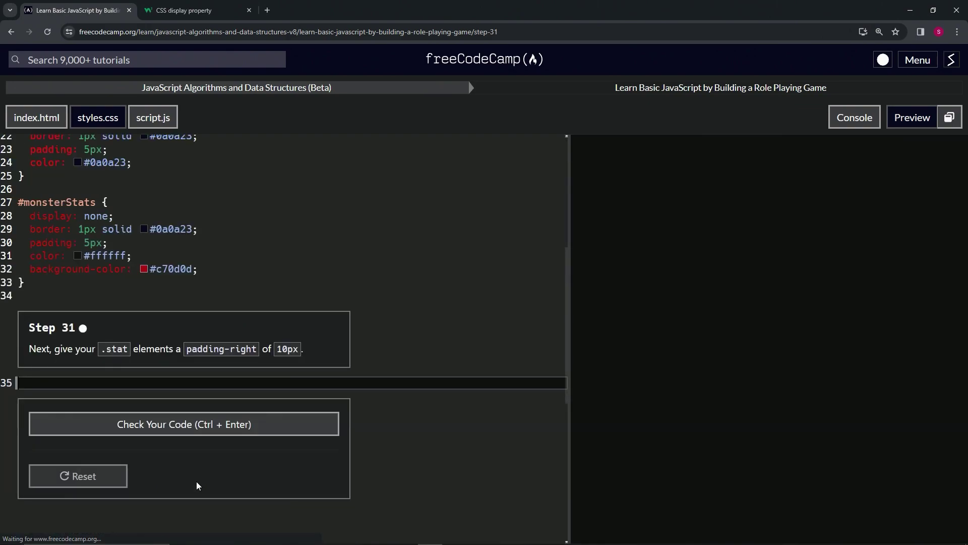